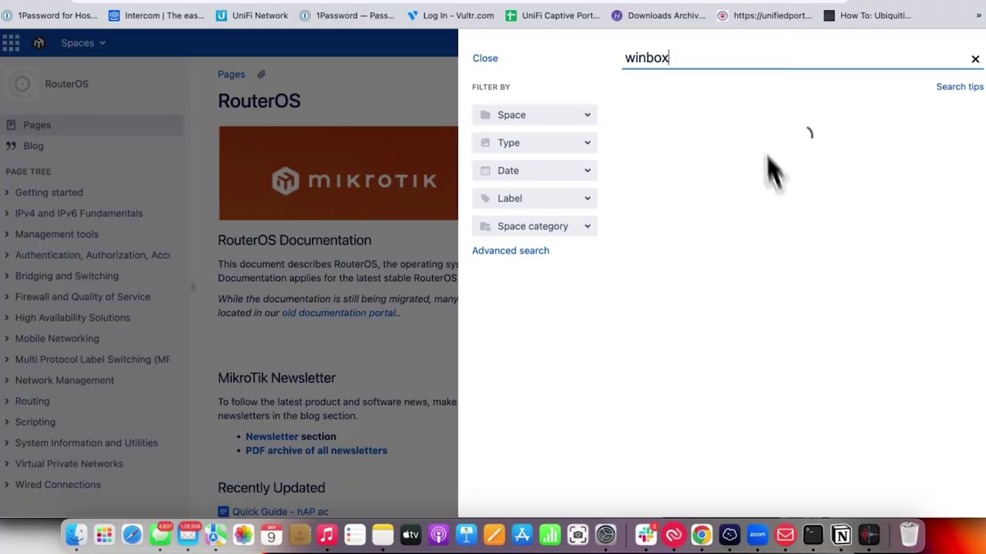
# - Open the Winbox help page and jump to '2.5 Run Winbox on macOS'
pyautogui.click(670, 116)
pyautogui.scroll(-2, 484, 254)
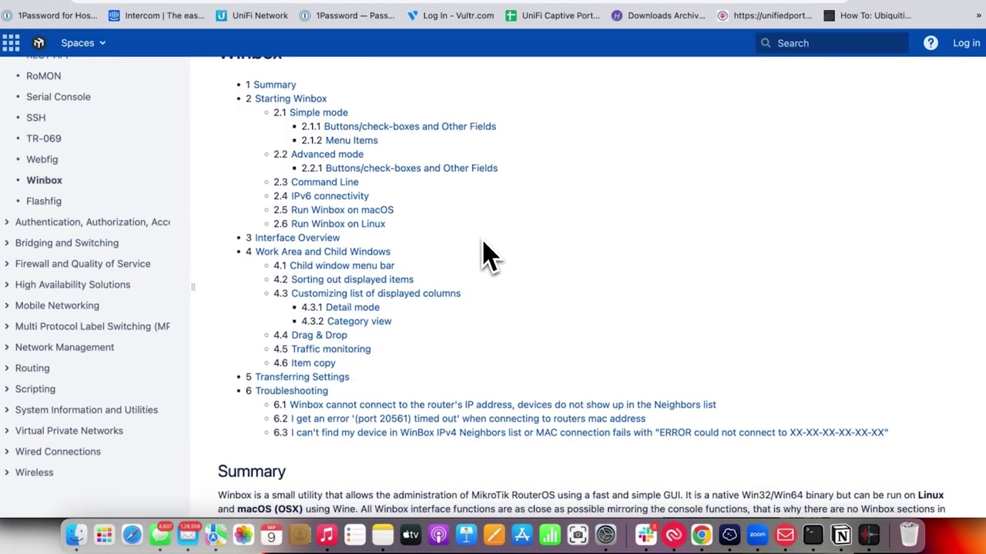
pyautogui.scroll(-3, 485, 253)
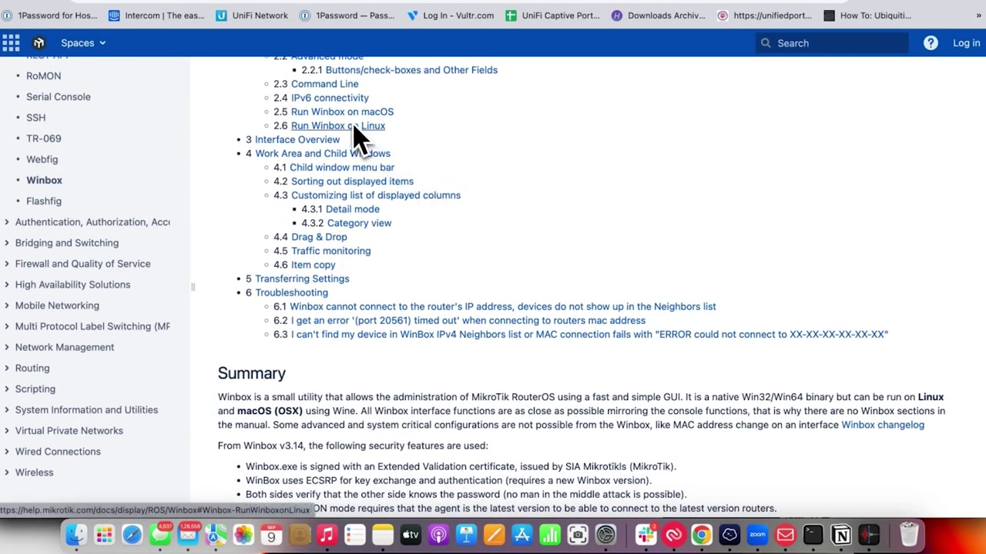
pyautogui.click(344, 116)
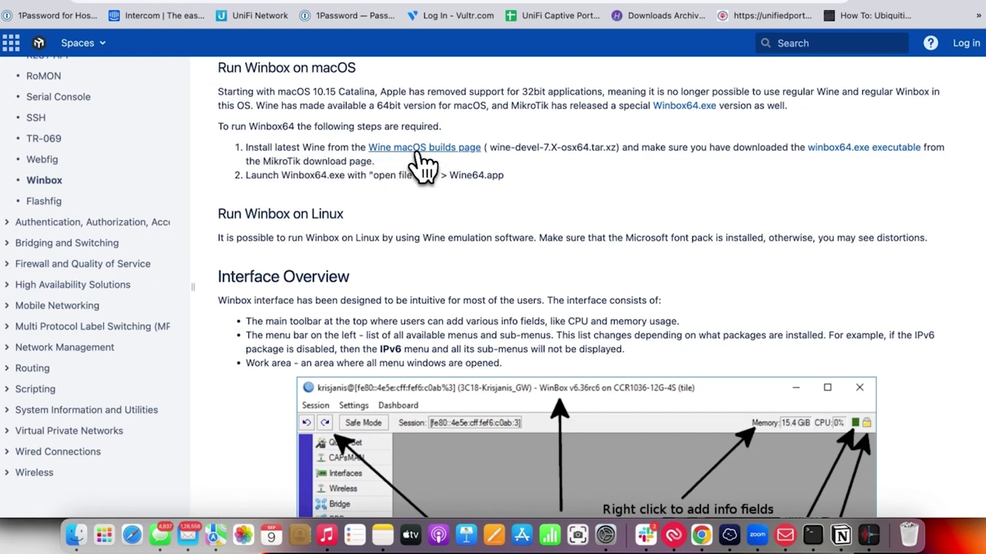
# - Open the Wine macOS builds release page and scroll down to its Assets
pyautogui.click(425, 148)
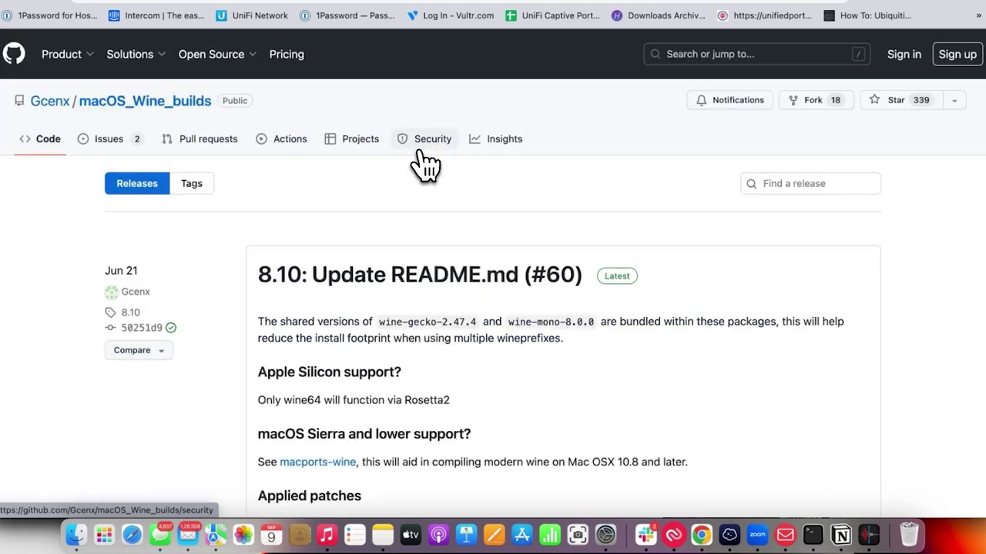
pyautogui.scroll(-2, 435, 261)
pyautogui.scroll(-2, 439, 265)
pyautogui.scroll(-1, 440, 264)
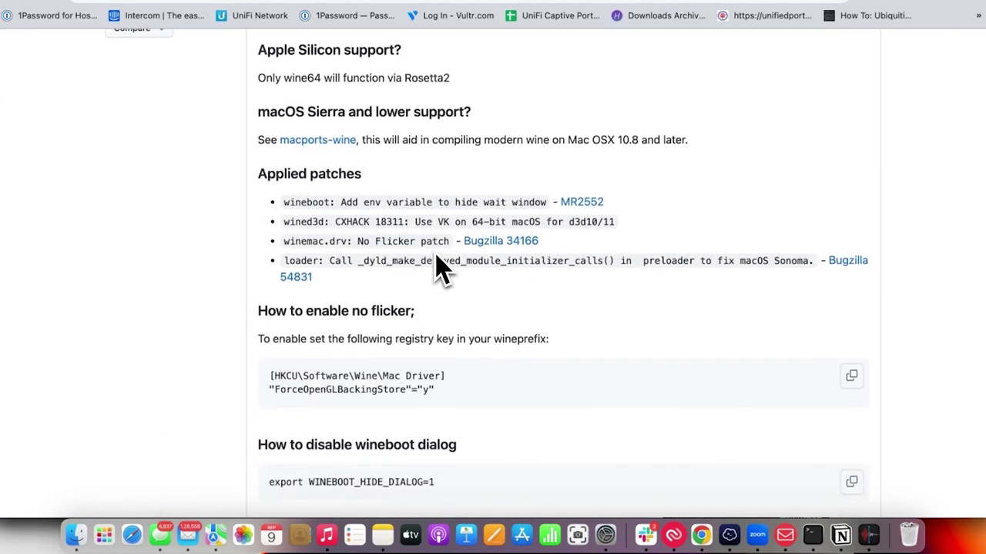
pyautogui.scroll(-2, 439, 265)
pyautogui.scroll(-2, 438, 267)
pyautogui.scroll(-2, 436, 269)
pyautogui.scroll(-1, 435, 269)
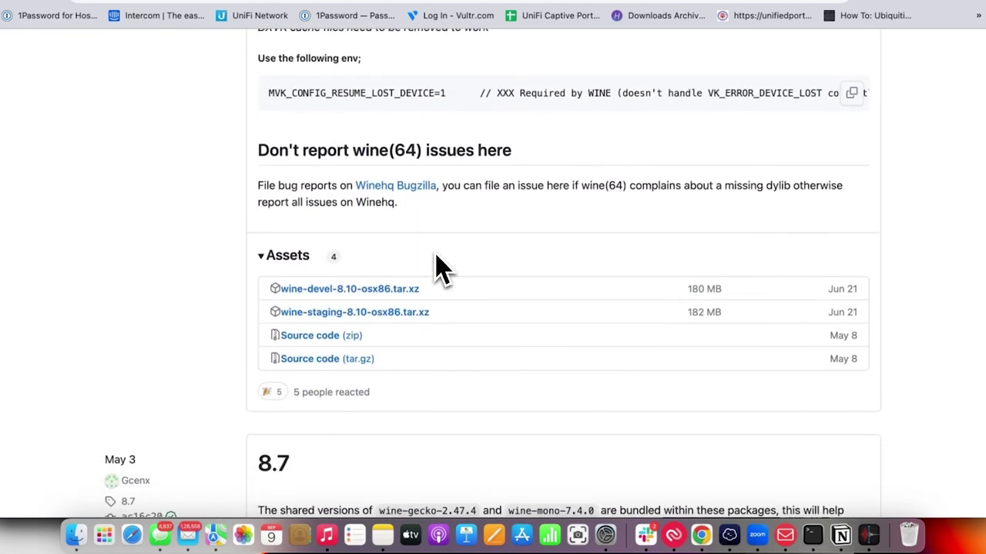
pyautogui.scroll(-1, 433, 269)
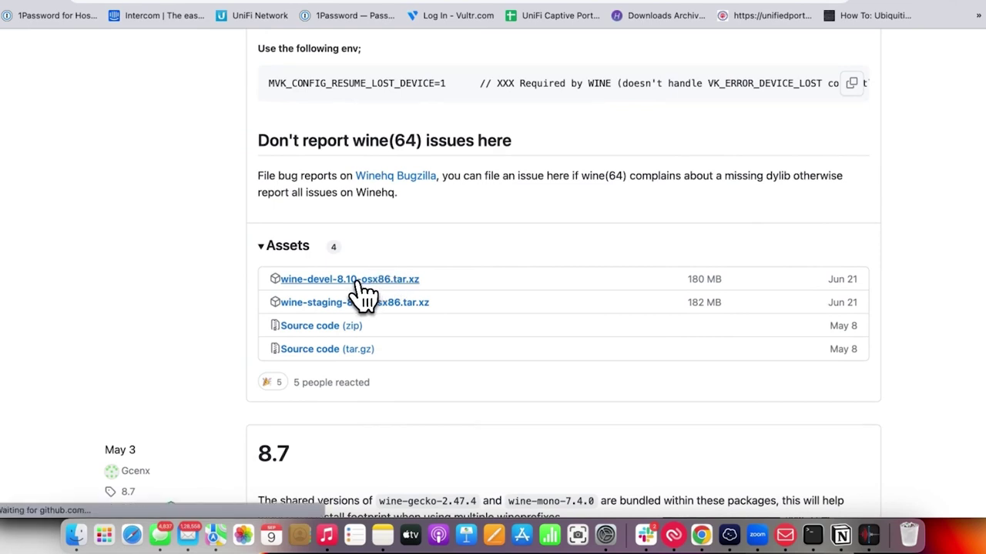
# - Reveal wine-devel-8.10-osx86.tar.xz in Downloads and extract it
pyautogui.click(920, 14)
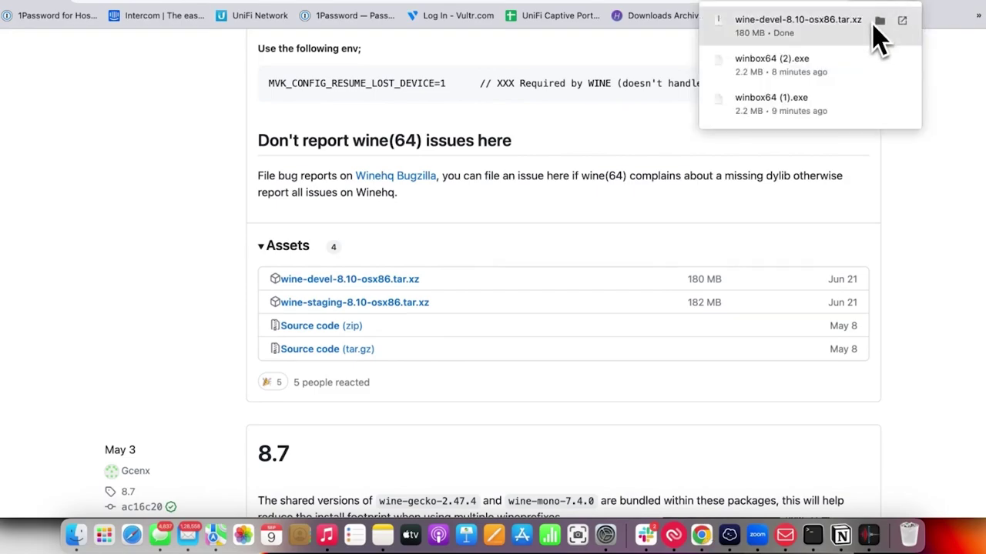
pyautogui.click(875, 23)
pyautogui.doubleClick(231, 115)
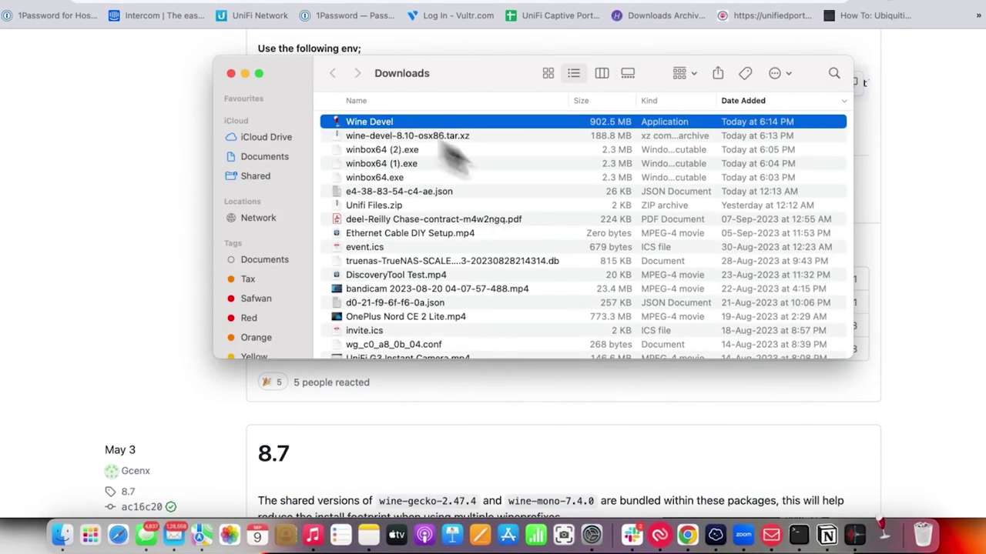
# - Unpack the new Wine download and discard the unverified Wine Devel 2 copy
pyautogui.click(245, 74)
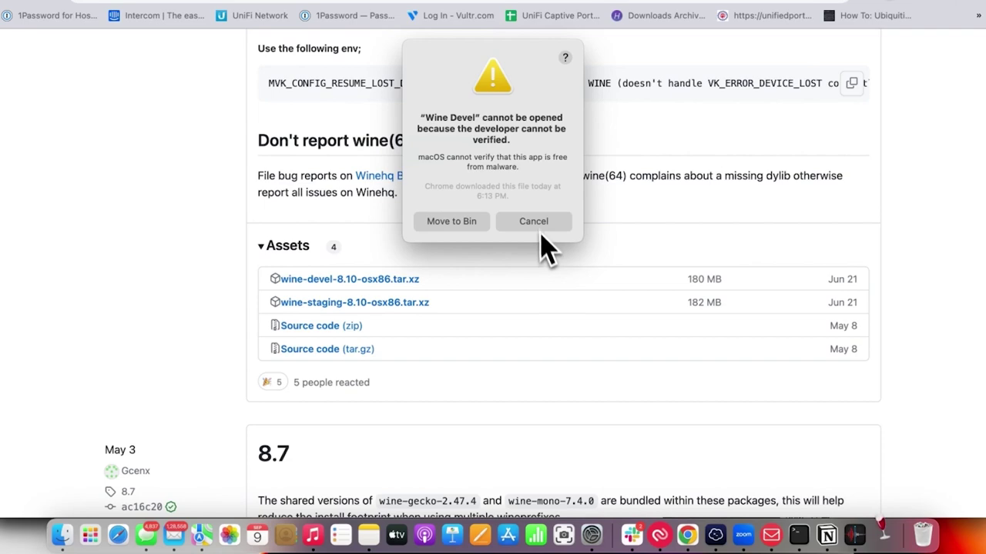
pyautogui.click(539, 227)
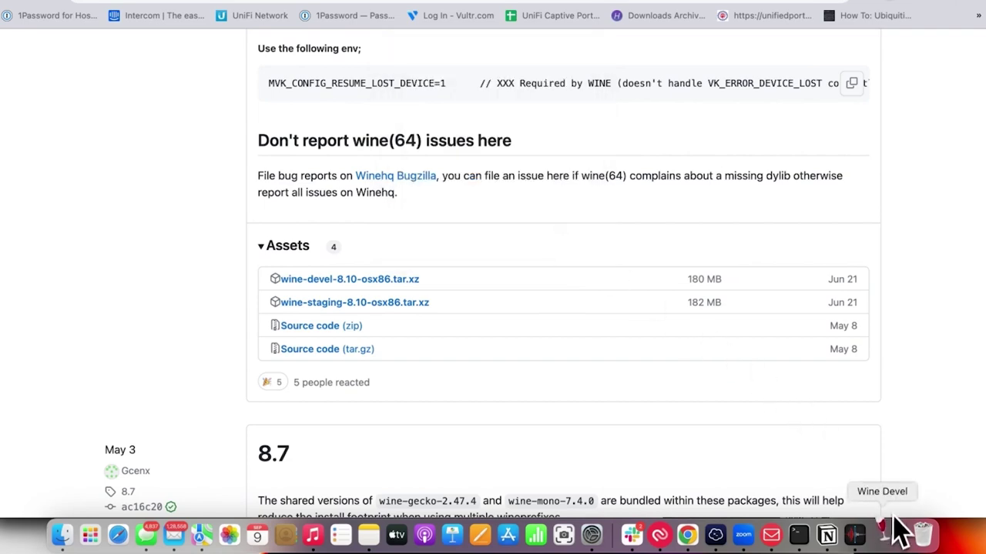
pyautogui.click(916, 6)
pyautogui.click(765, 165)
pyautogui.doubleClick(413, 277)
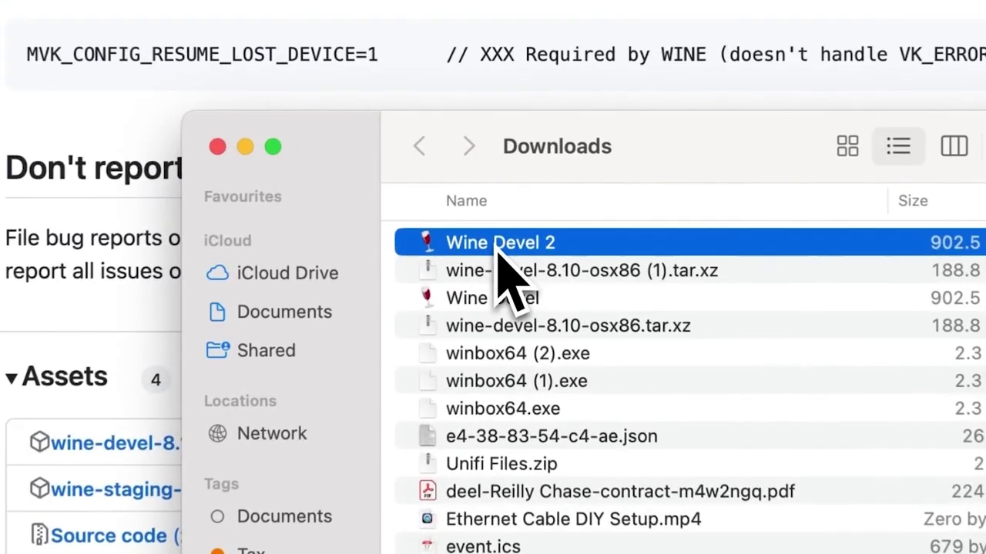
pyautogui.doubleClick(497, 245)
pyautogui.click(441, 221)
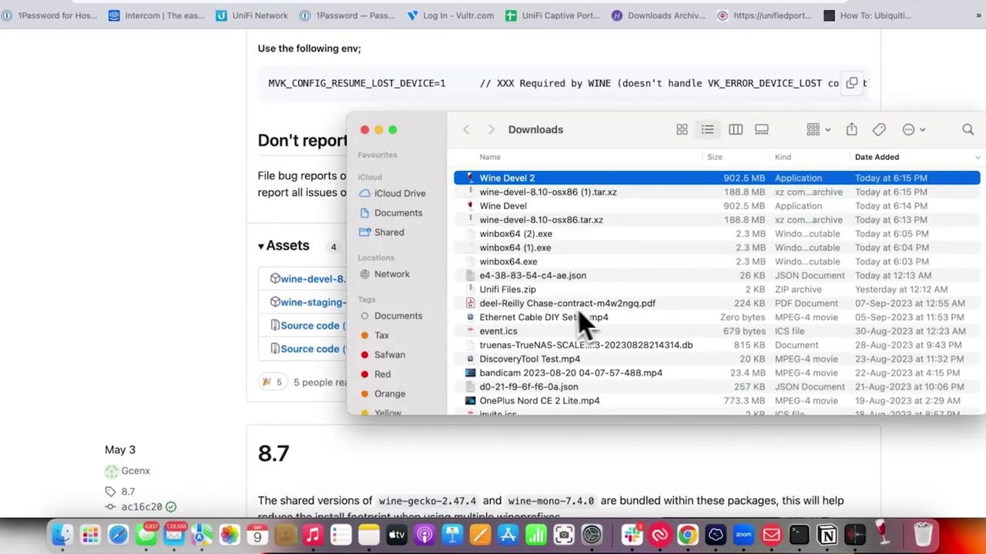
# - Open winbox64 (2).exe with Wine Devel, overriding the unverified-developer check
pyautogui.click(511, 222)
pyautogui.rightClick(509, 226)
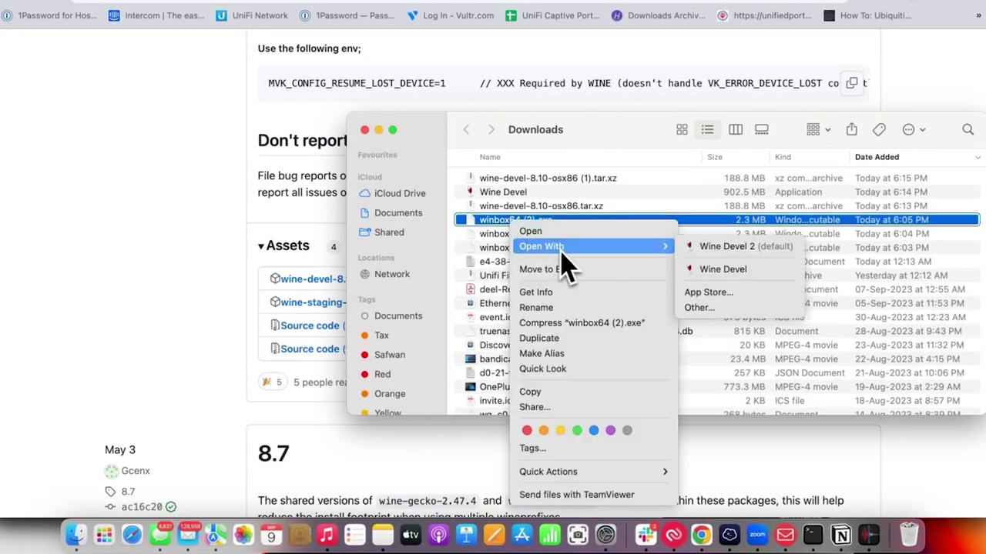
pyautogui.click(720, 271)
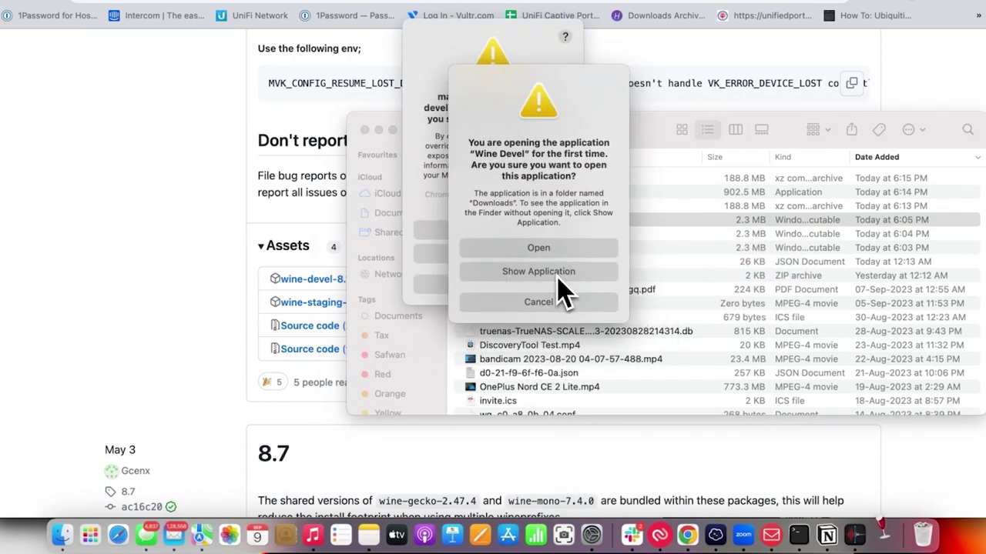
pyautogui.click(531, 249)
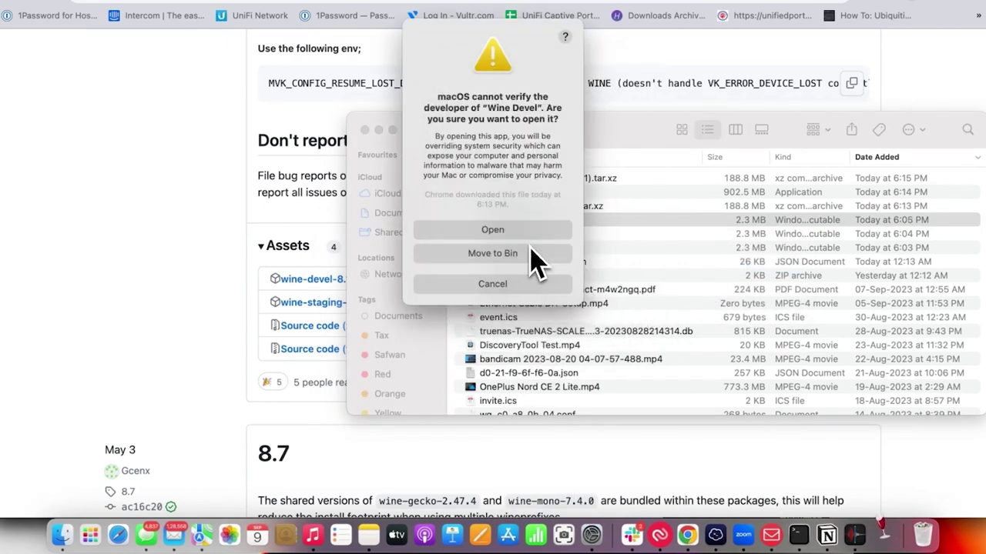
pyautogui.click(511, 238)
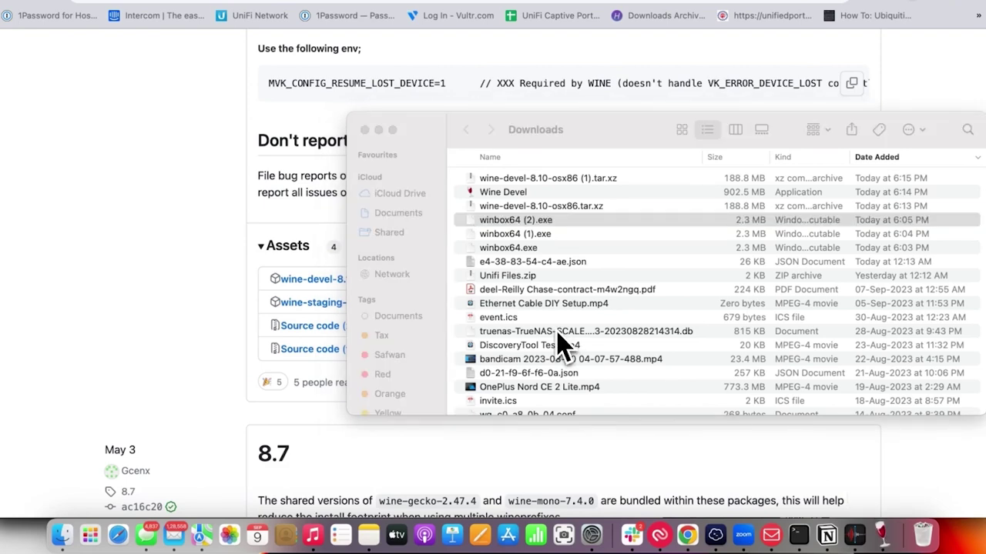
# - Grant Wine access to Downloads, Desktop and Documents and dismiss the verification warning
pyautogui.click(533, 163)
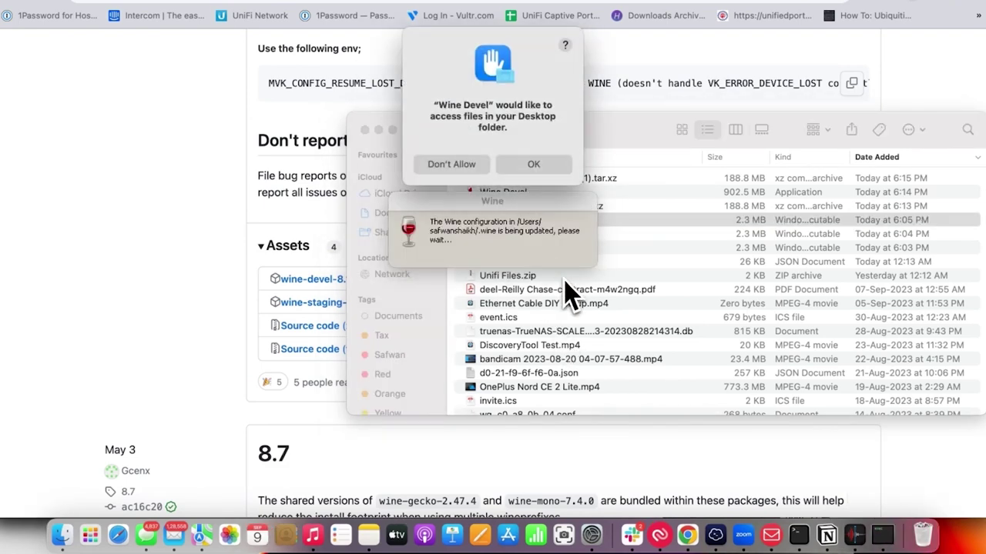
pyautogui.click(532, 164)
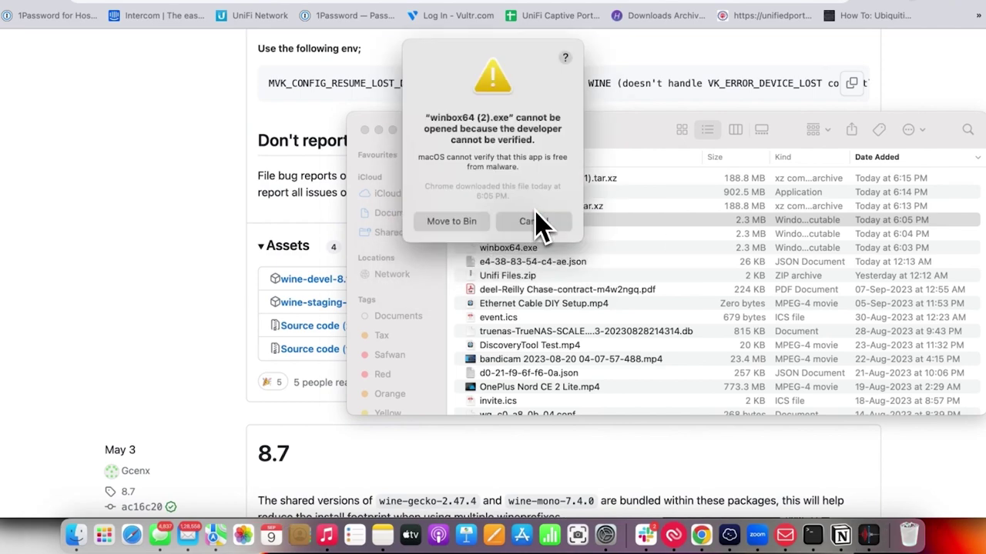
pyautogui.click(532, 222)
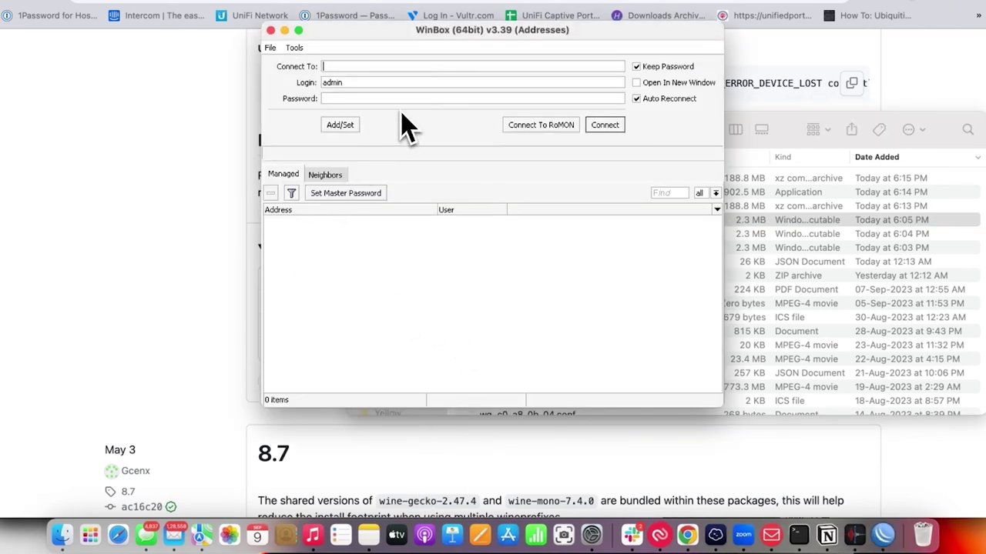
# - Log into the router at 192.168.88.1 as admin
pyautogui.click(374, 67)
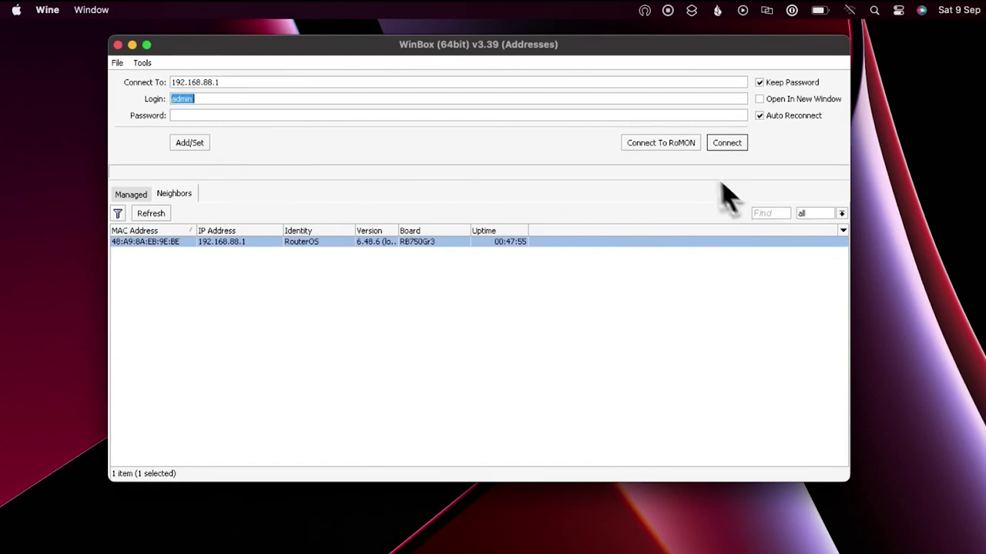
pyautogui.click(728, 146)
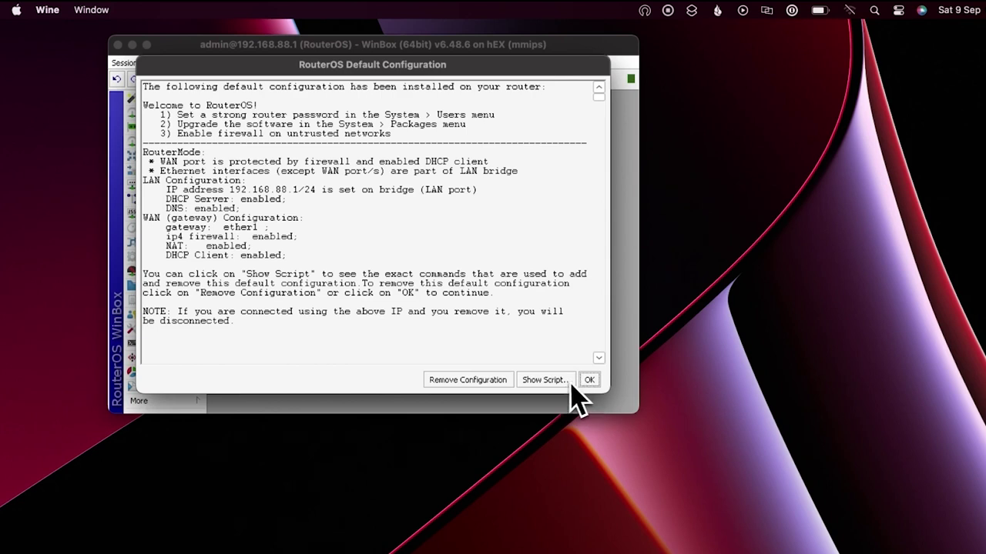
# - Accept the default configuration notice and set Quick Set address acquisition to PPPoE
pyautogui.click(590, 380)
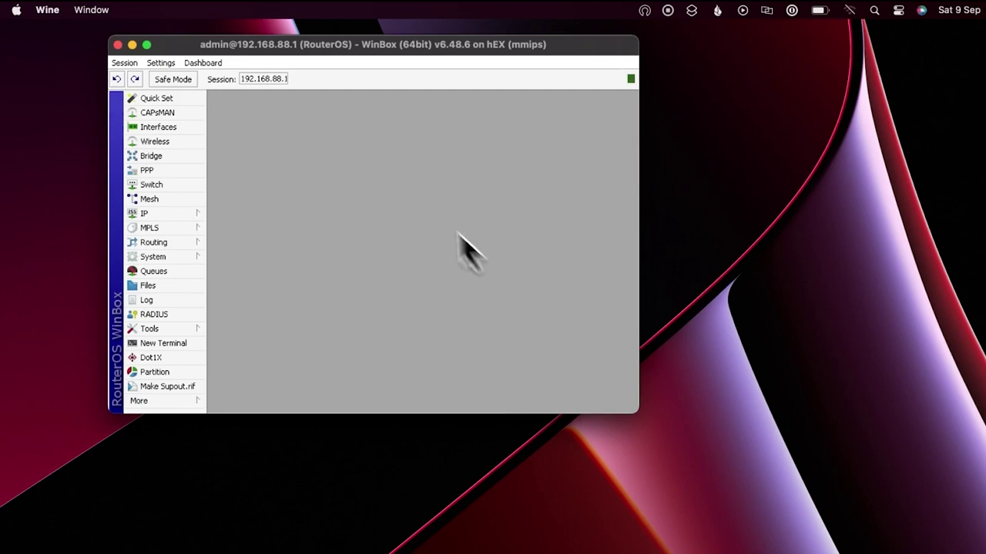
pyautogui.click(172, 101)
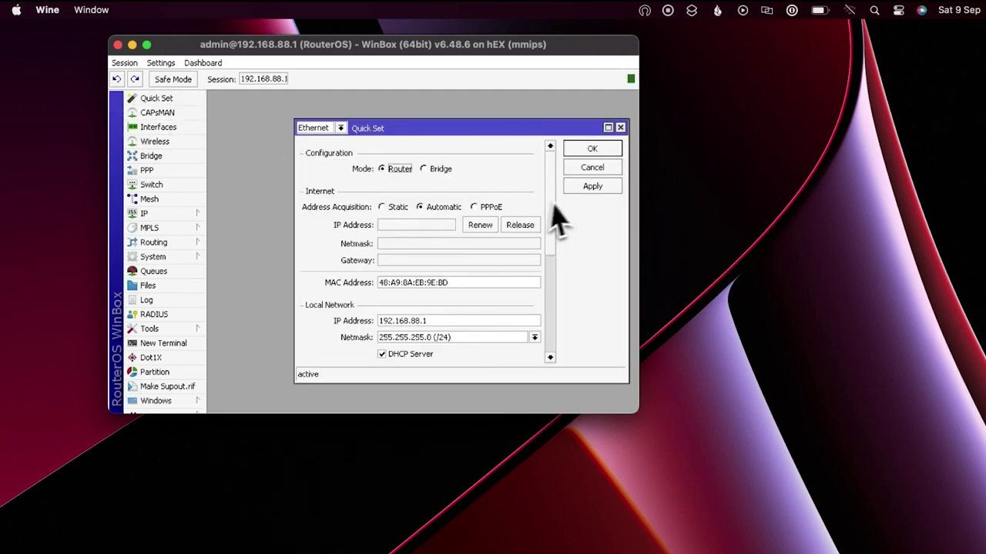
pyautogui.click(473, 207)
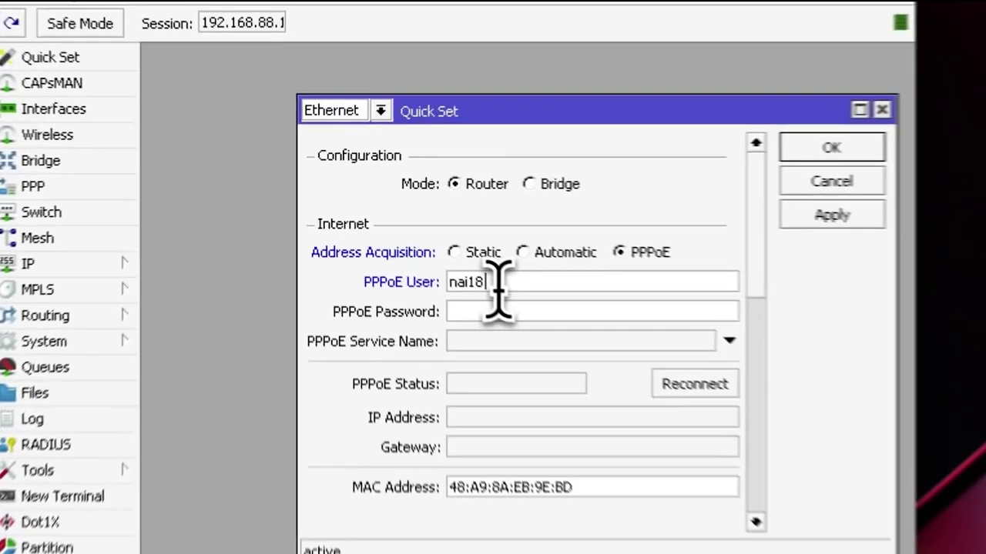
pyautogui.click(404, 224)
pyautogui.press('BackSpace')
pyautogui.press('BackSpace')
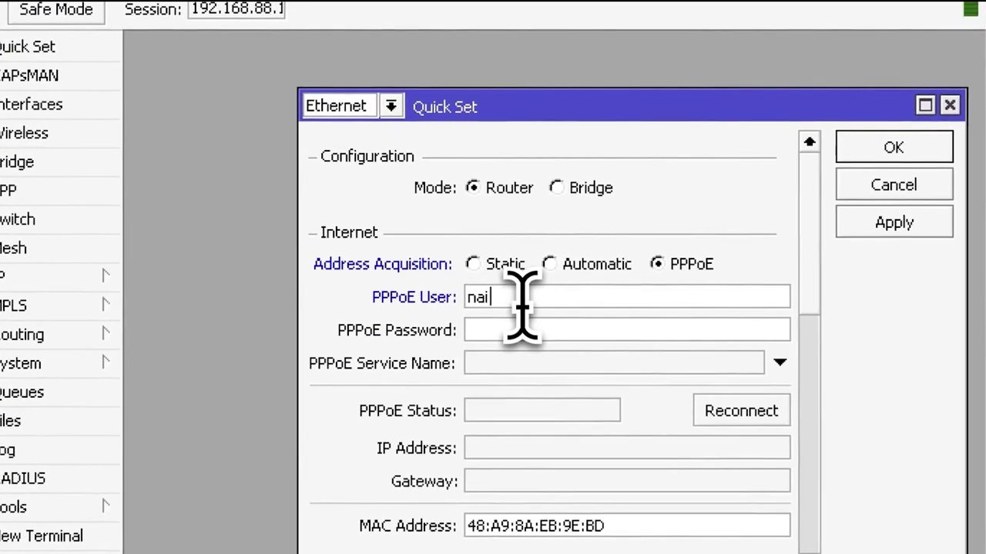
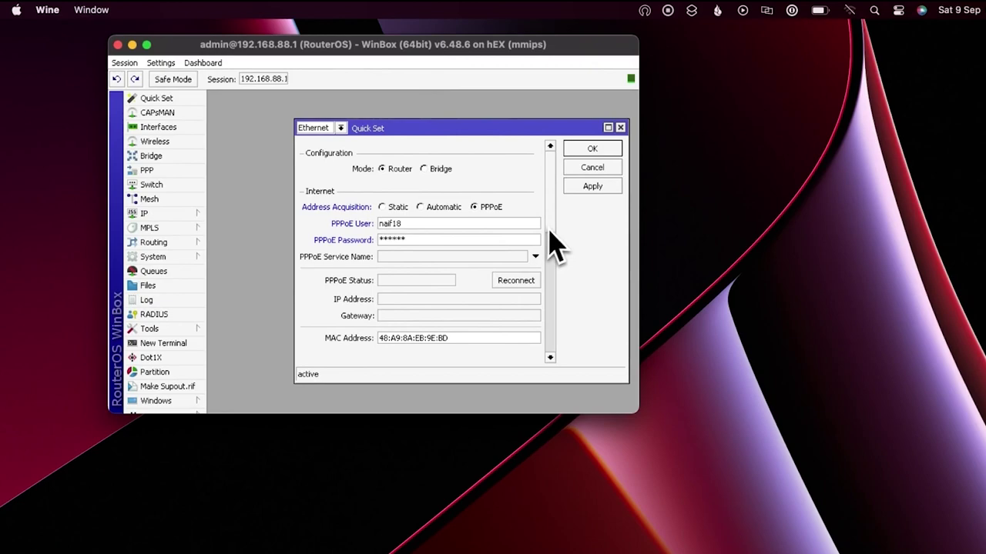
pyautogui.click(583, 187)
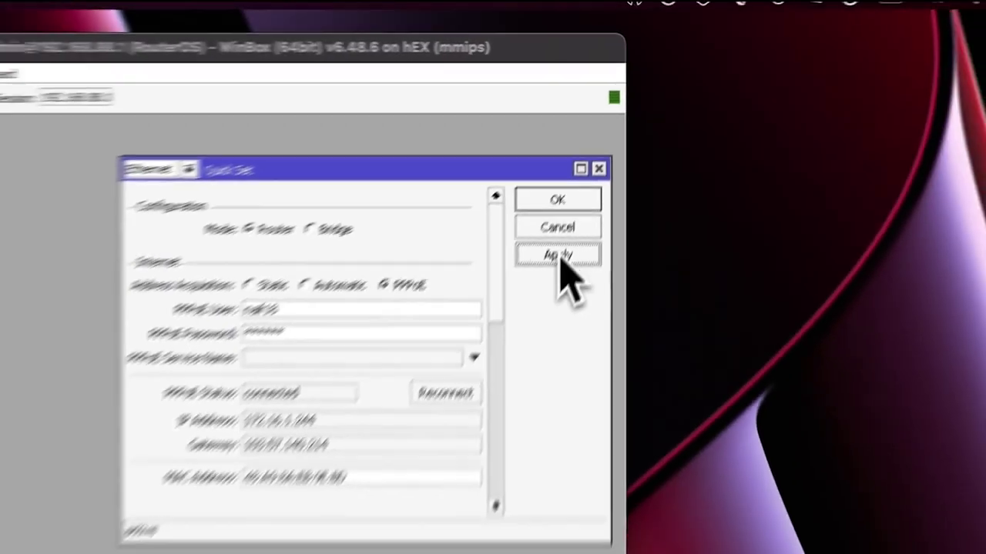
pyautogui.click(518, 258)
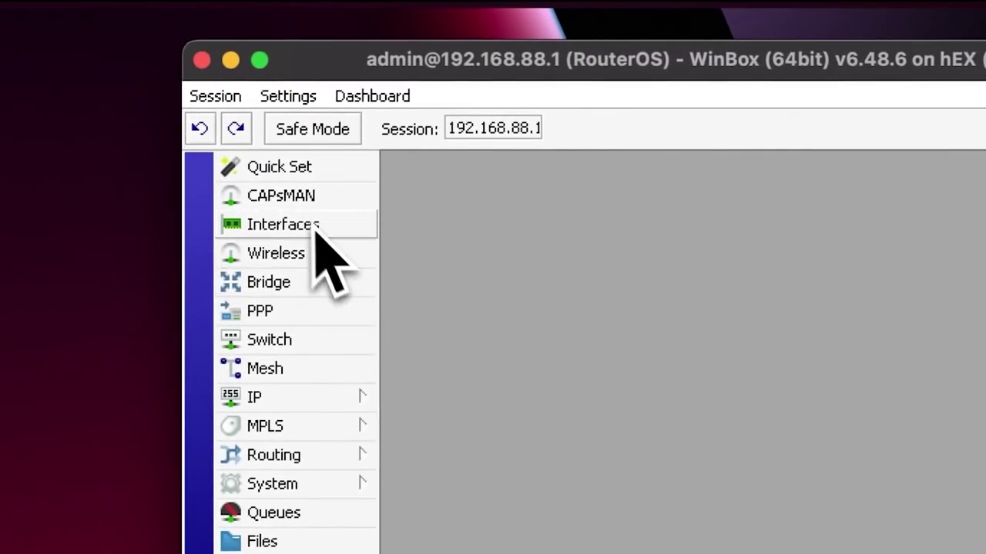
# - Review ether1's interface properties and confirm the LAN address 192.168.1.1/24
pyautogui.click(285, 227)
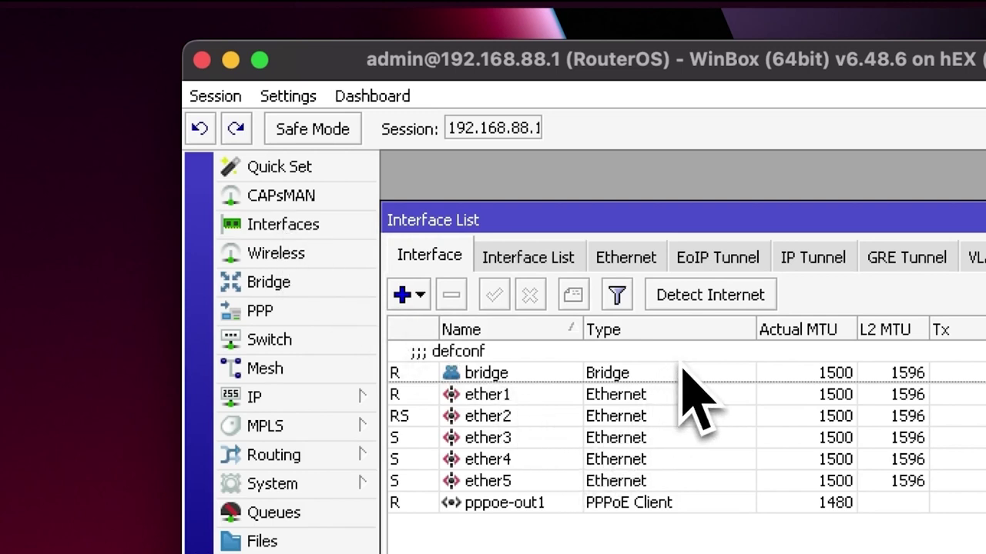
pyautogui.click(644, 396)
pyautogui.doubleClick(649, 402)
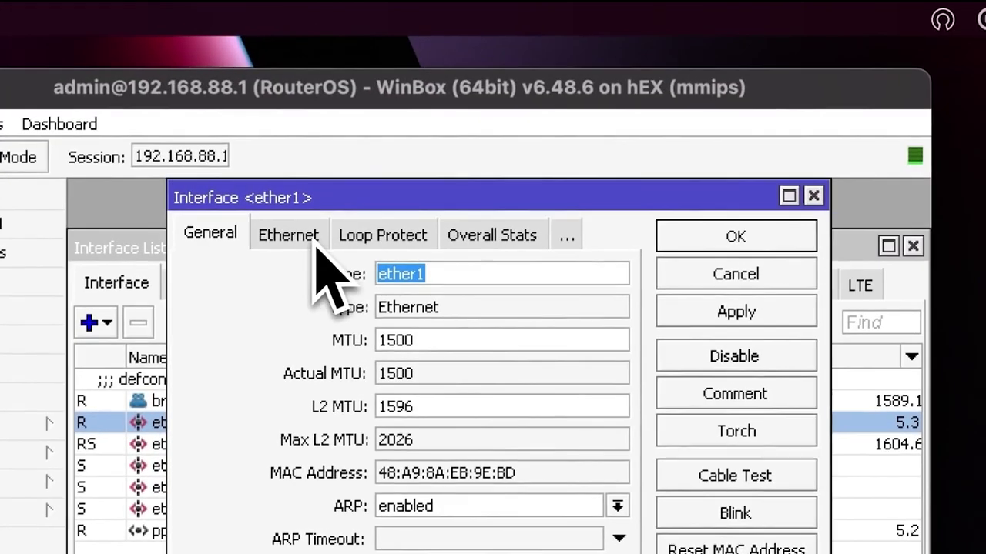
pyautogui.click(367, 227)
pyautogui.click(461, 228)
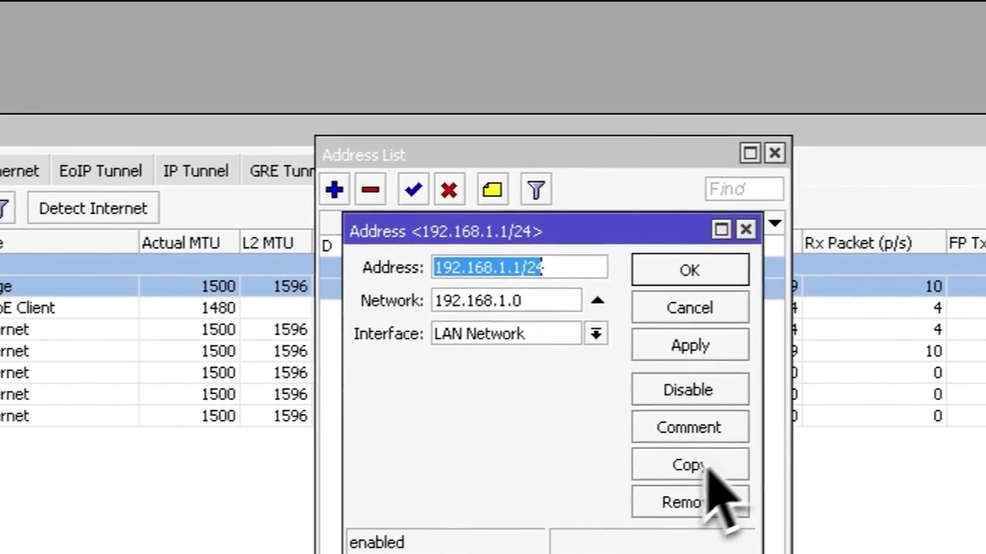
pyautogui.click(660, 280)
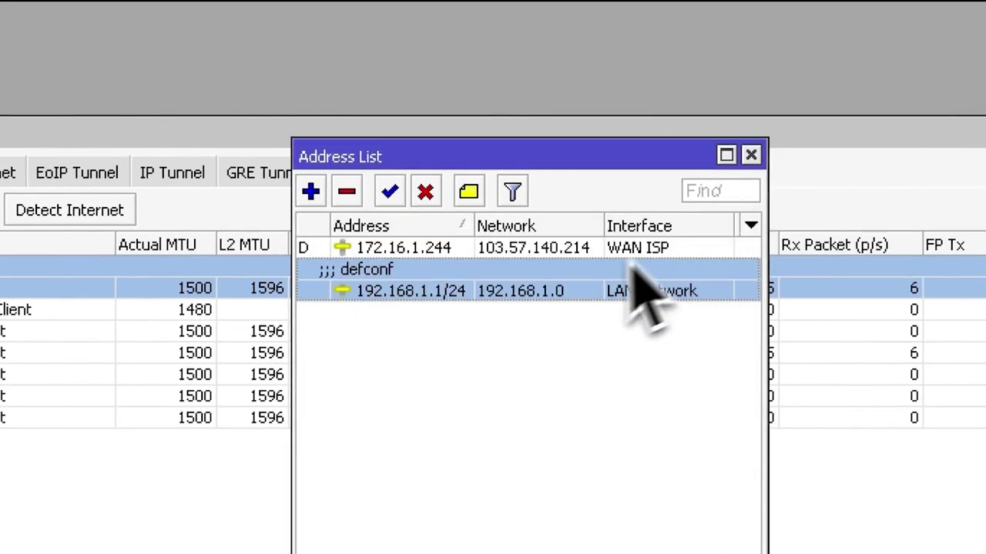
# - Reopen the IP address list, cancel a new address entry, and close it
pyautogui.click(751, 155)
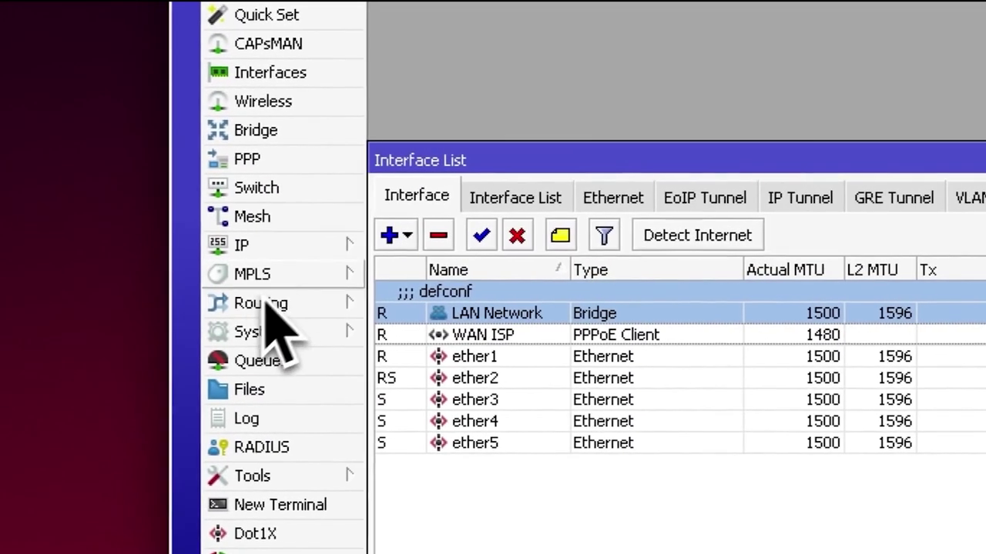
pyautogui.click(293, 256)
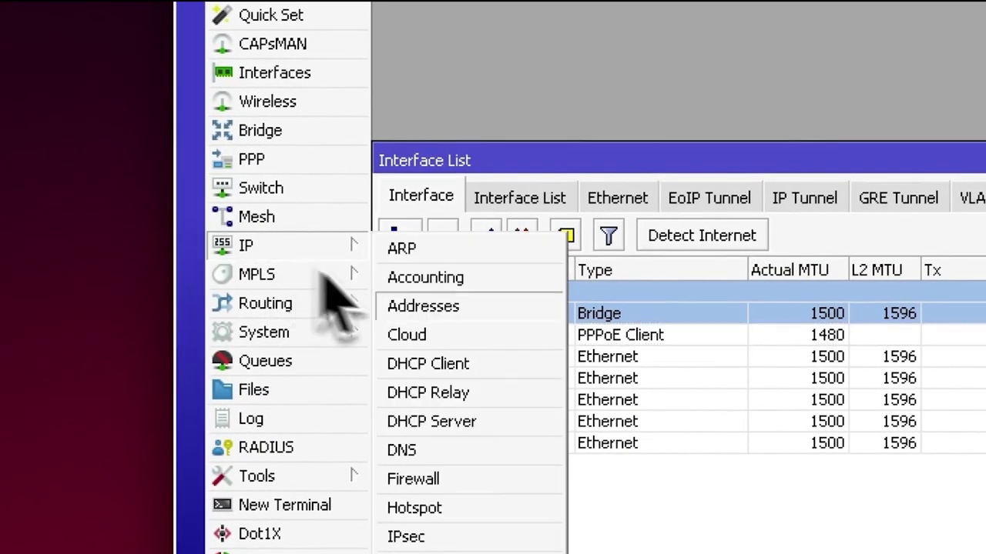
pyautogui.click(475, 308)
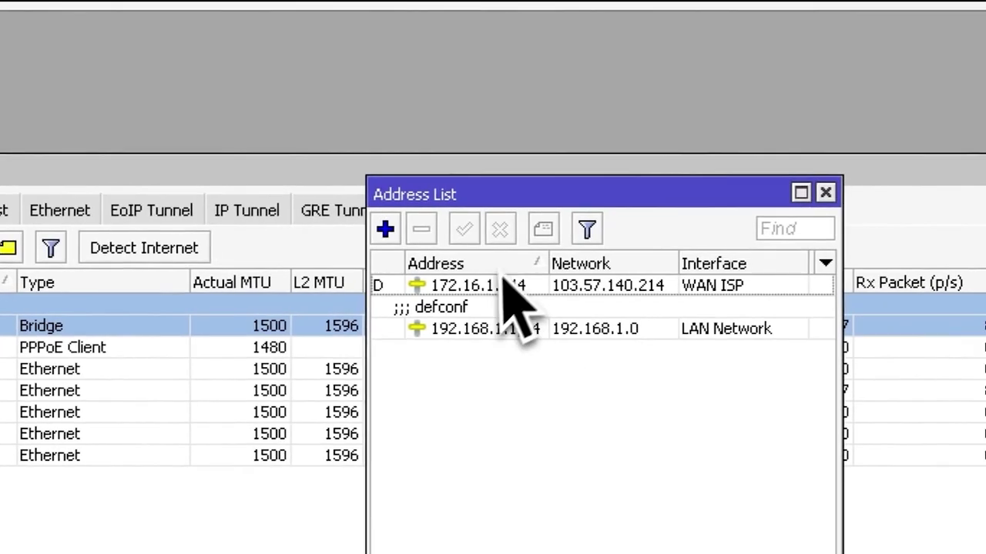
pyautogui.click(382, 230)
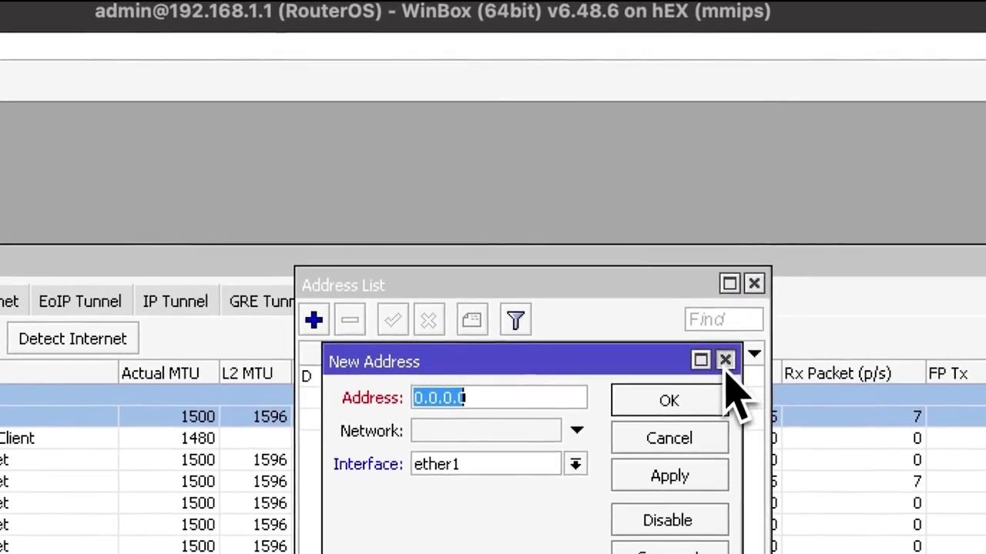
pyautogui.click(729, 354)
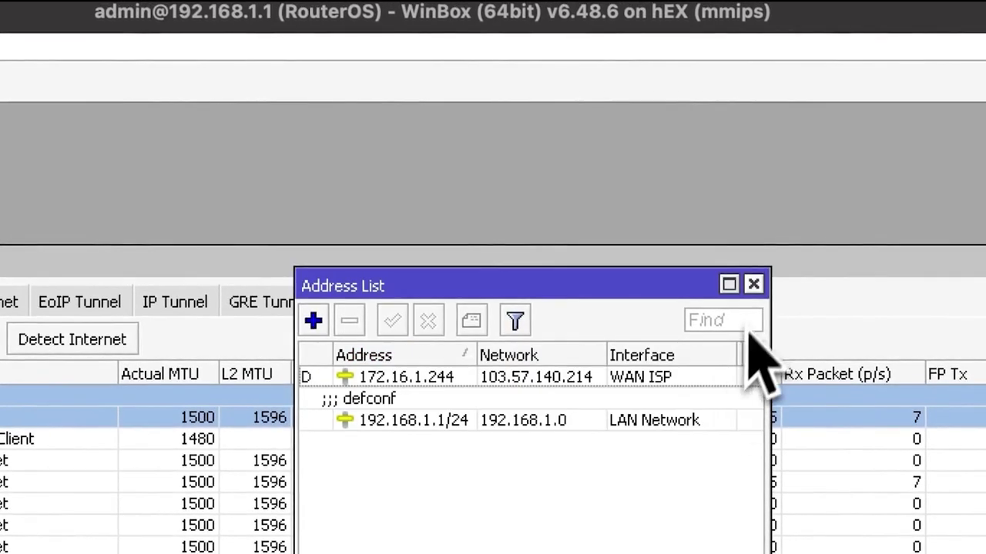
pyautogui.click(758, 278)
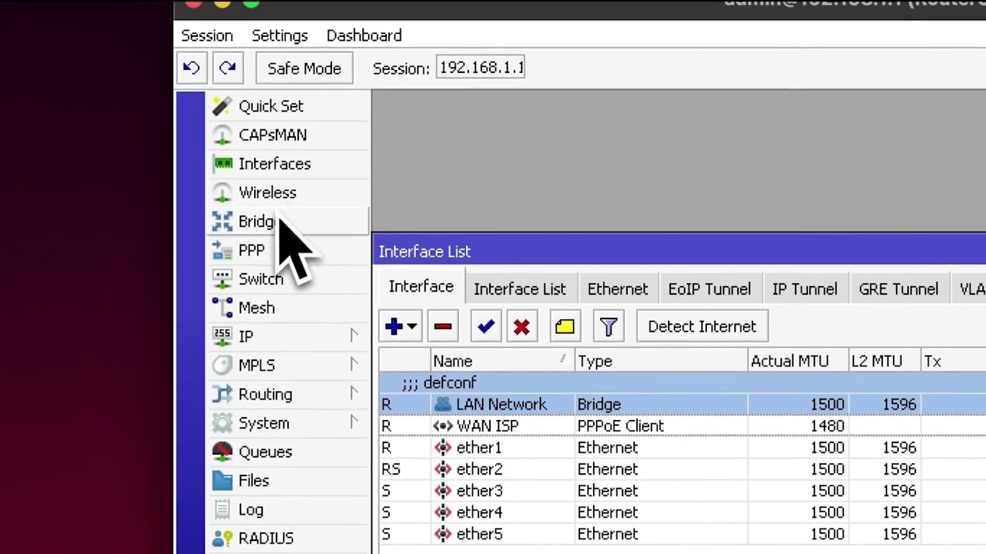
# - Open the Bridge, Switch and Mesh windows and show the Routing options
pyautogui.click(275, 230)
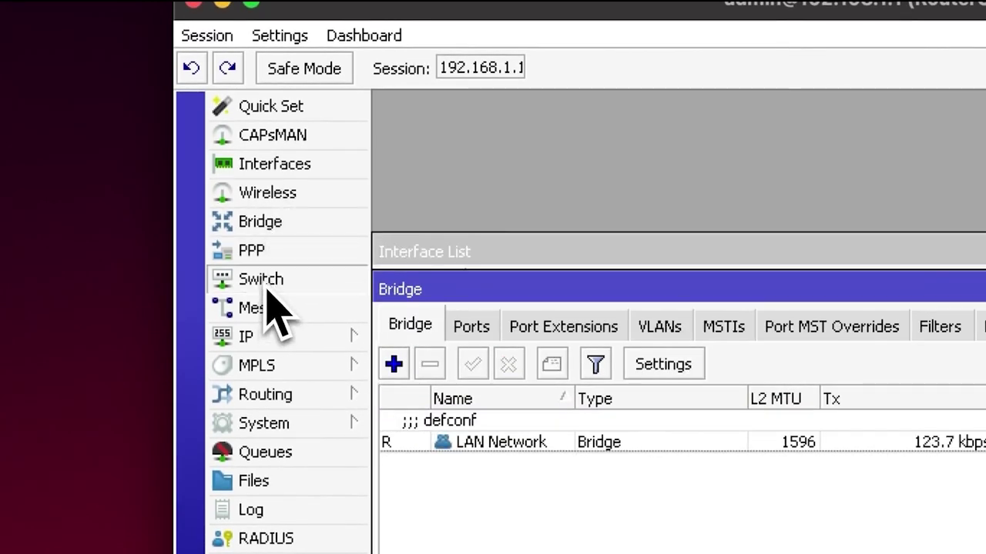
pyautogui.click(267, 282)
pyautogui.click(264, 309)
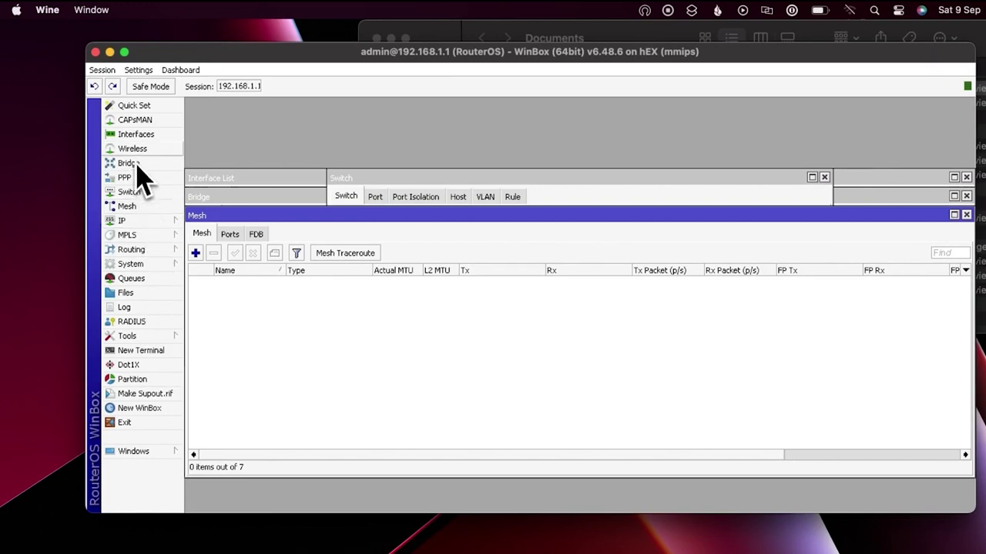
pyautogui.click(138, 248)
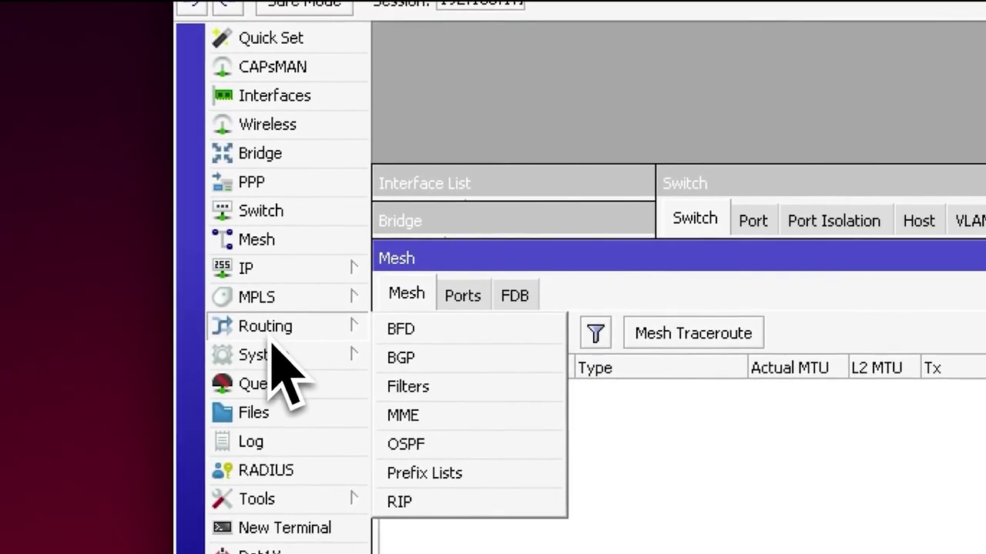